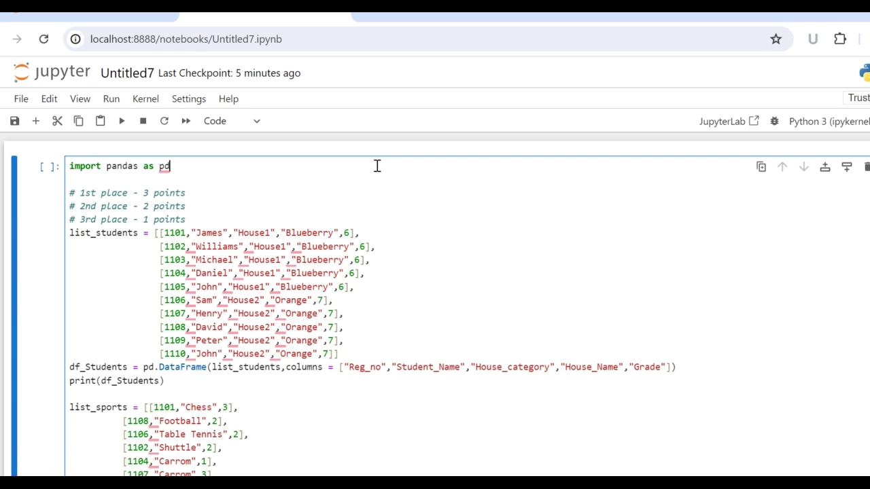
click(90, 234)
key(Up)
key(Up)
key(Down)
key(Down)
key(Down)
key(Down)
key(Down)
key(Down)
key(Down)
key(Down)
key(Down)
key(Down)
key(Down)
key(Down)
key(Down)
key(Down)
key(Down)
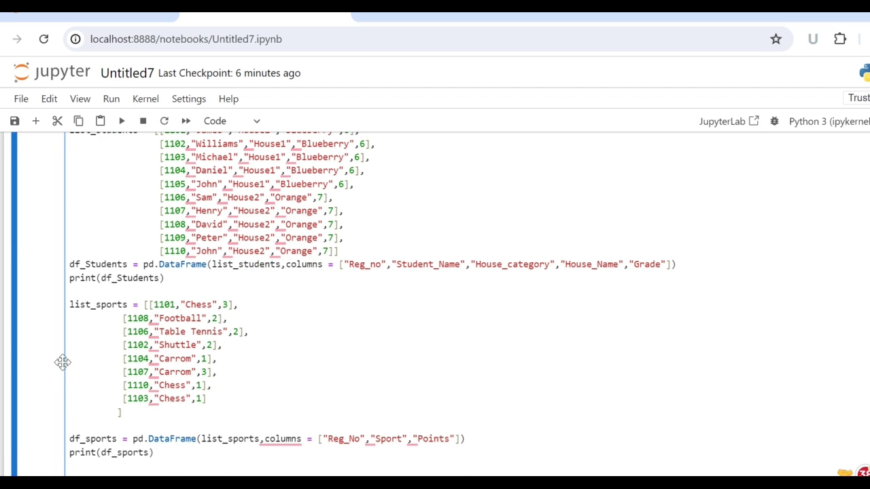
click(349, 439)
click(435, 440)
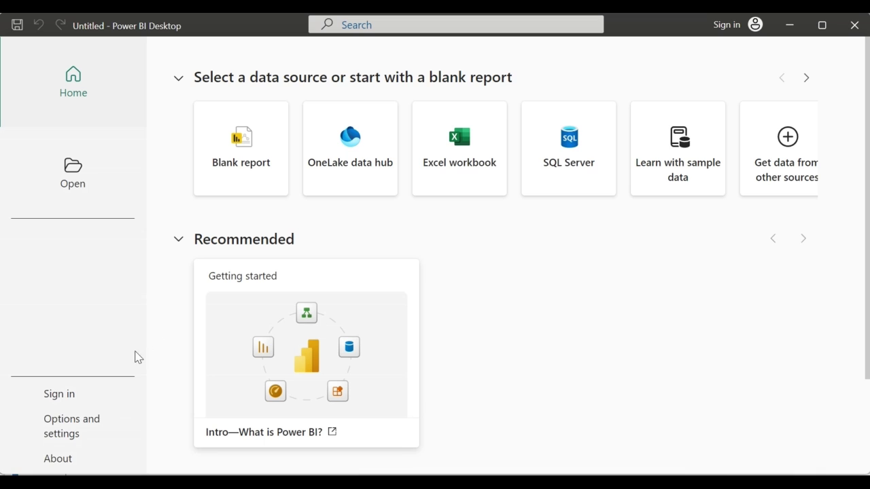
Confirm the Python scripting options use the detected local Python home directory
click(84, 430)
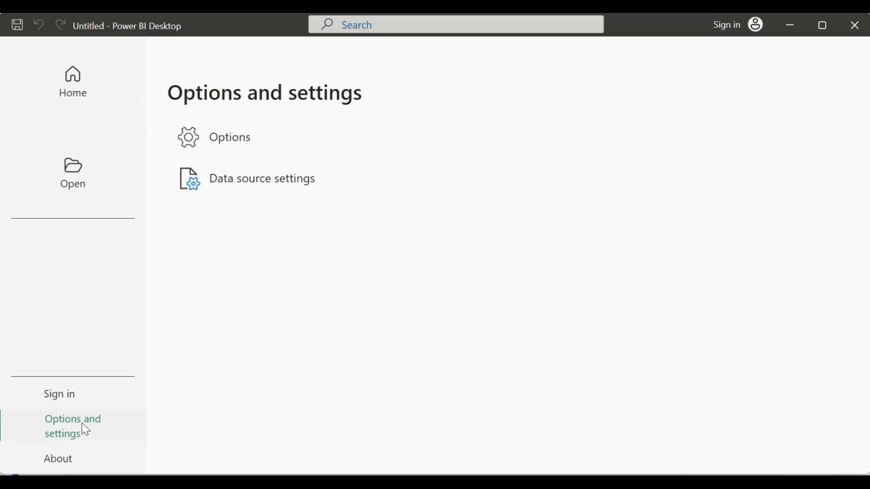
click(235, 139)
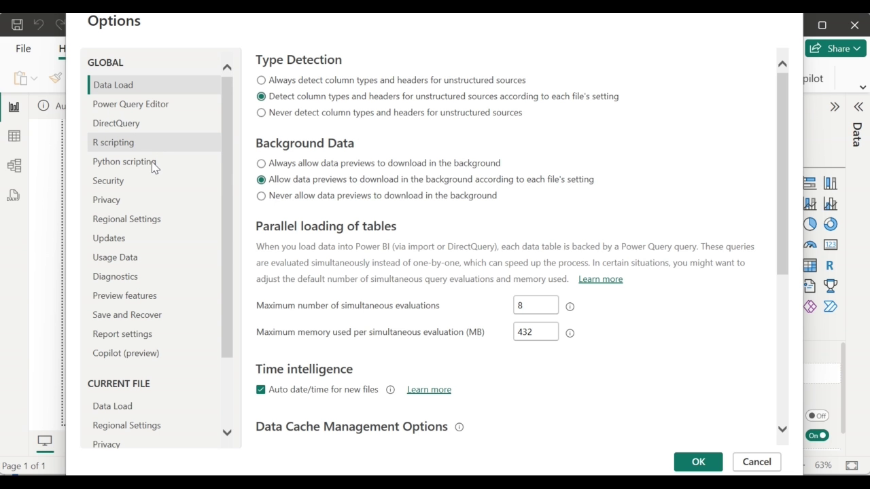
click(153, 164)
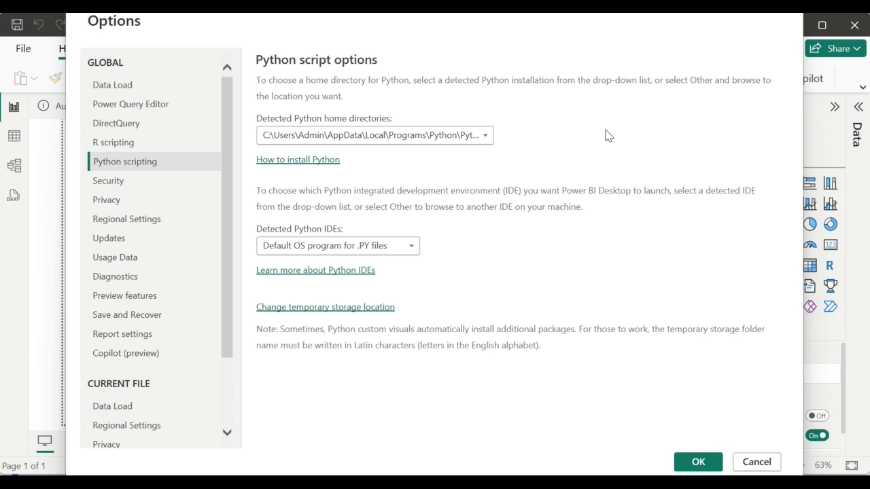
click(705, 467)
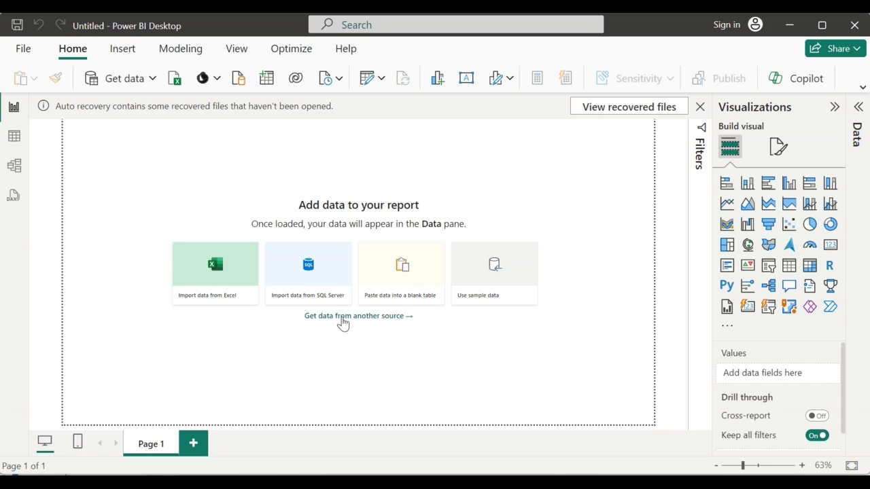
Load the df_sports and df_Students tables from a pasted Python script data source
click(343, 317)
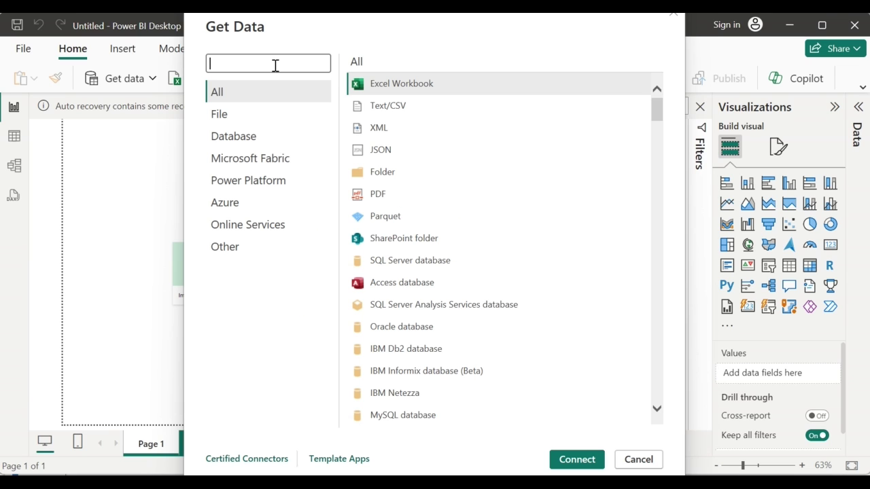
text(python)
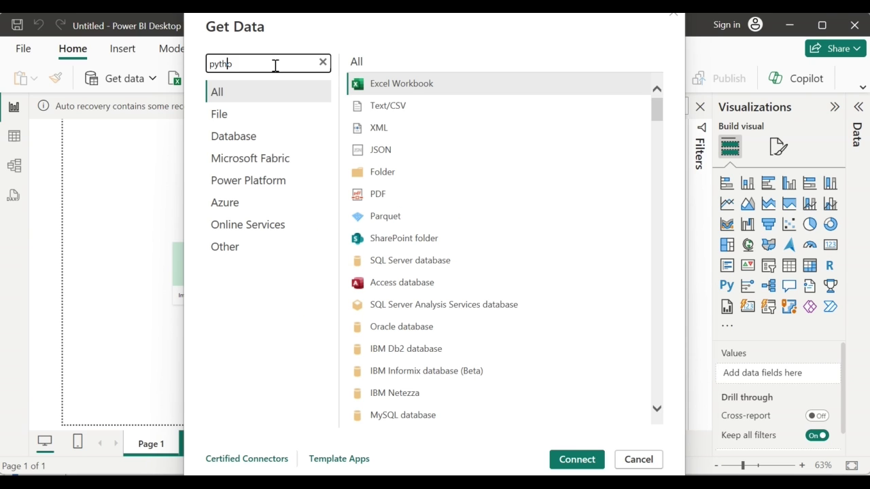
click(413, 87)
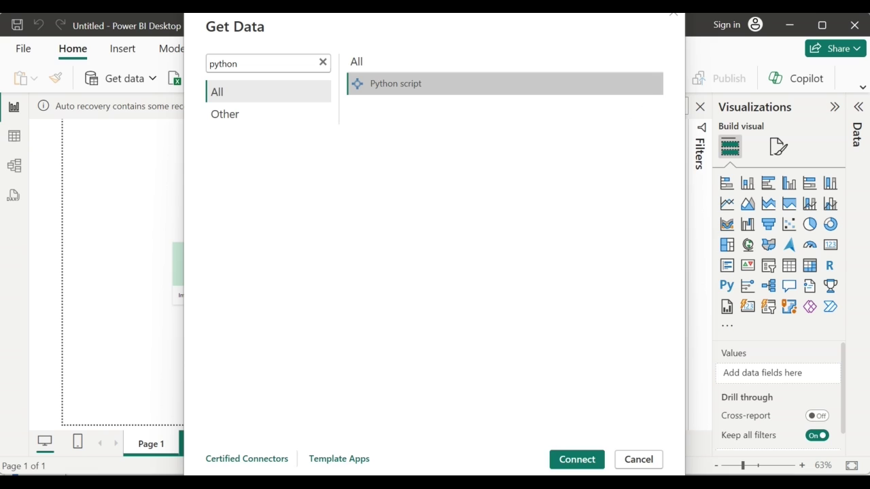
click(589, 462)
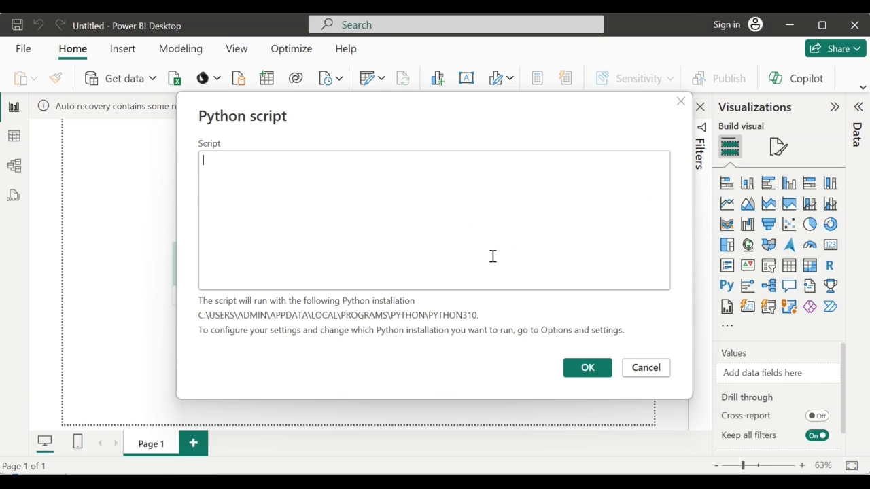
key(ctrl+v)
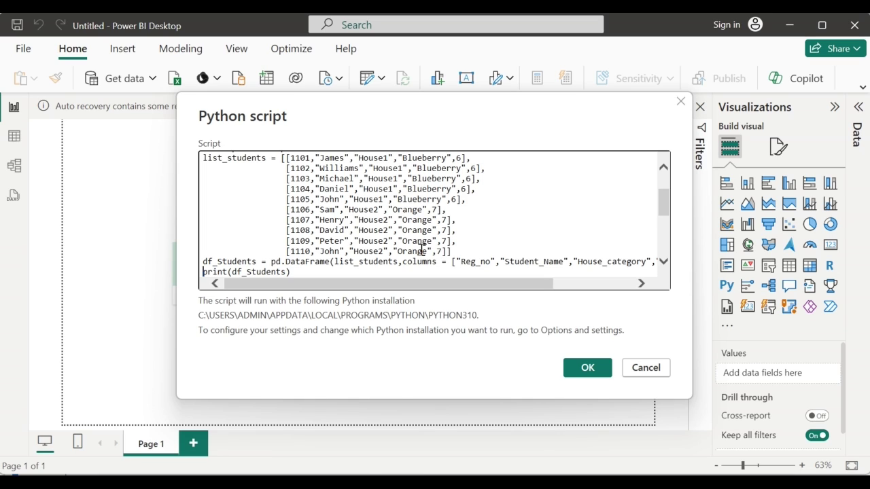
click(580, 373)
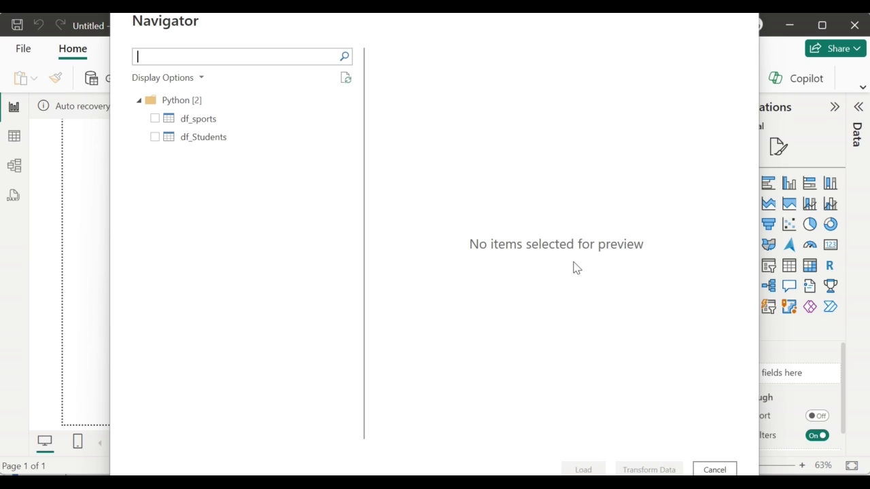
click(156, 119)
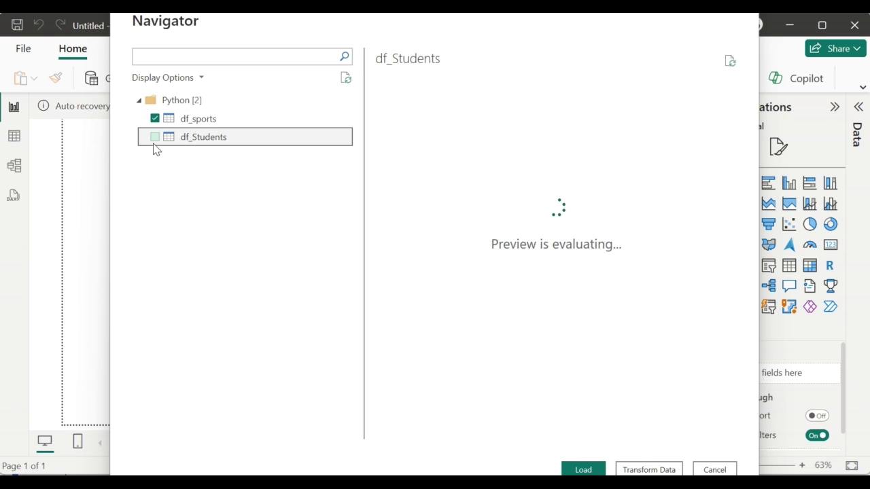
click(156, 138)
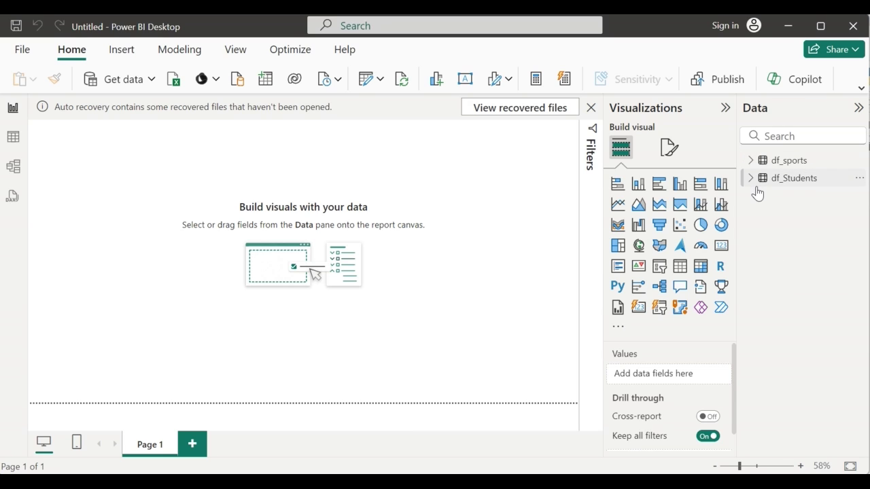
Add a clustered column chart with Sport on the X-axis and Points on the Y-axis
mouse_move(763, 191)
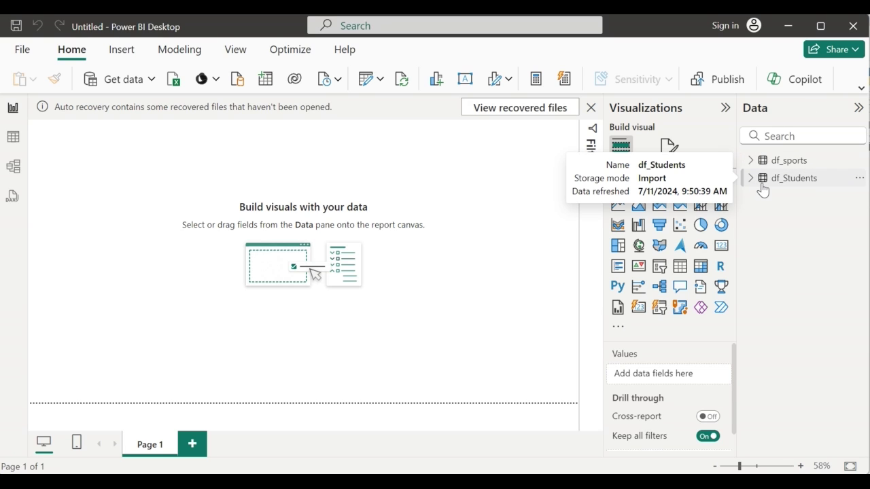
click(752, 162)
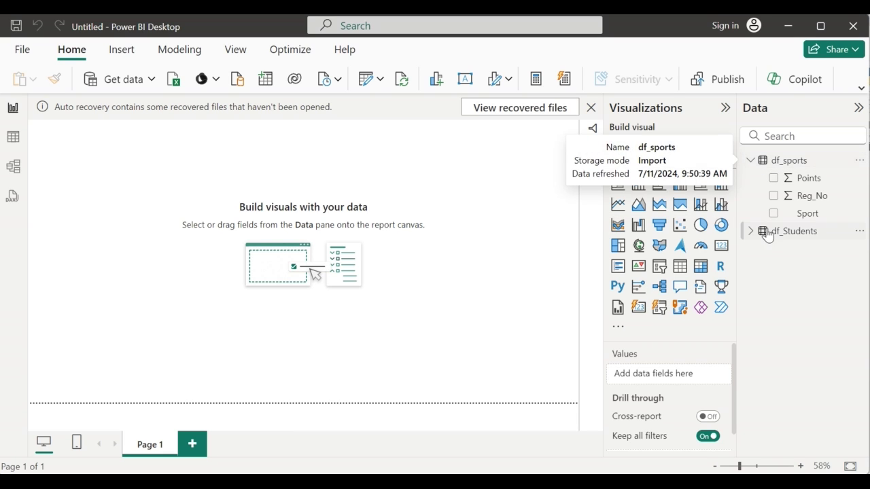
click(750, 231)
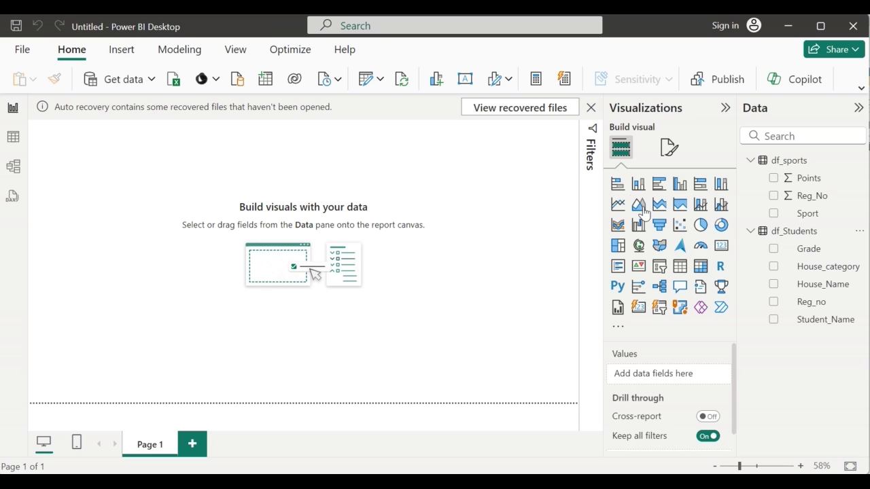
click(639, 184)
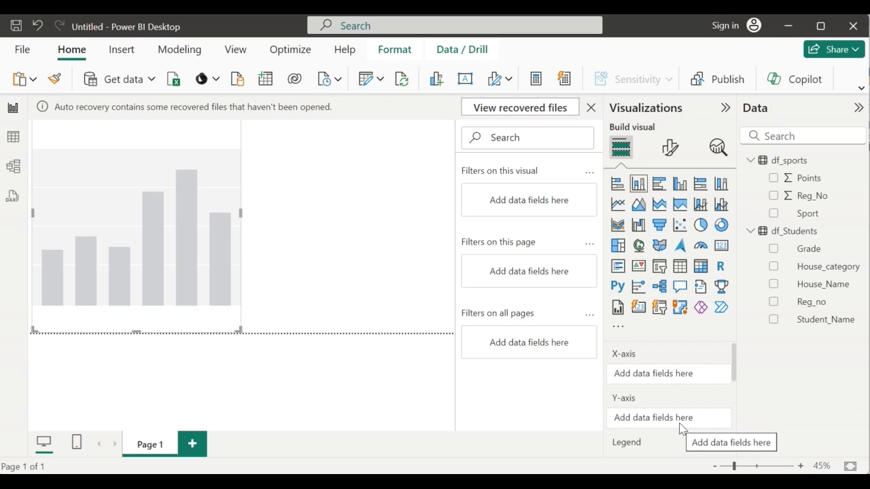
drag(819, 221, 690, 382)
drag(808, 178, 688, 425)
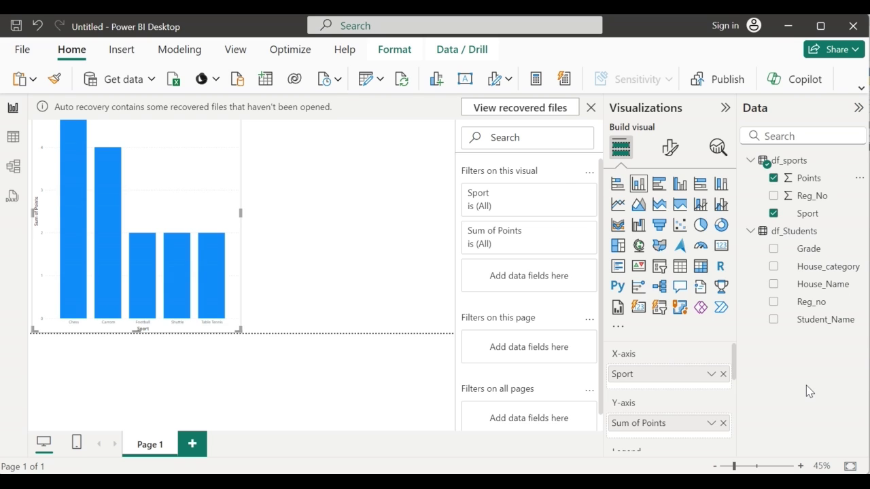
Create an active one-to-one relationship from df_Students Reg_no to df_sports Reg_No
click(799, 163)
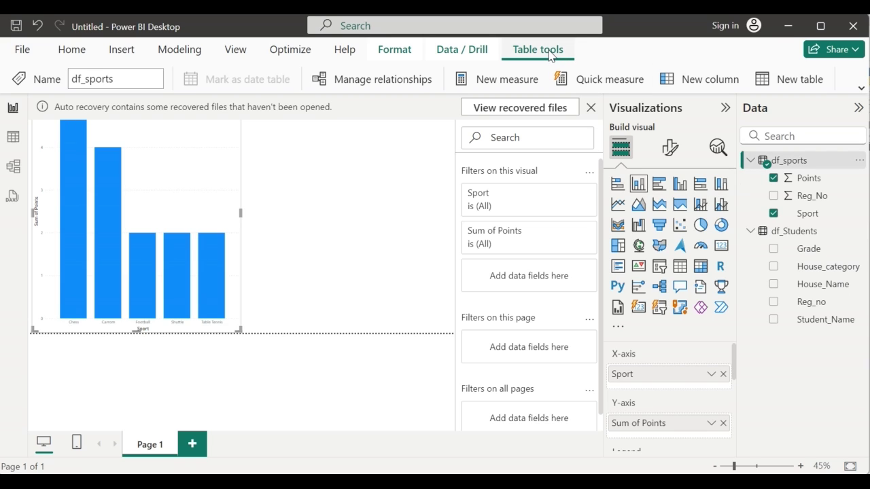
click(372, 84)
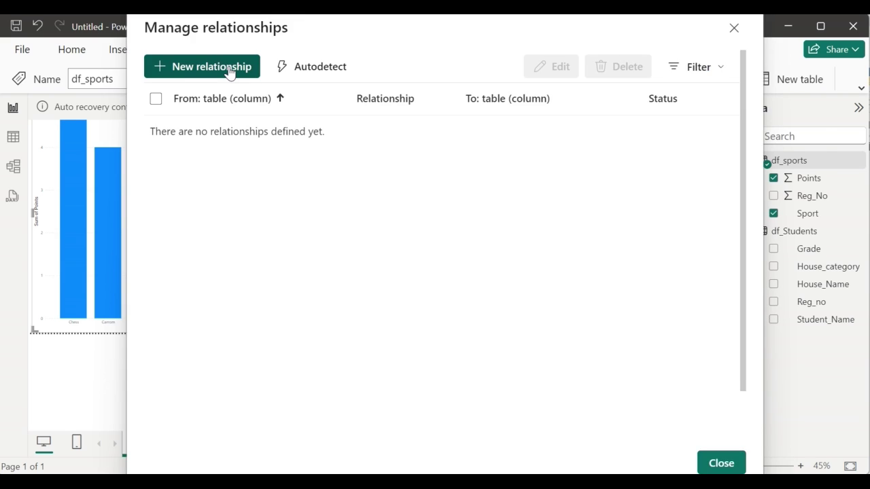
click(230, 68)
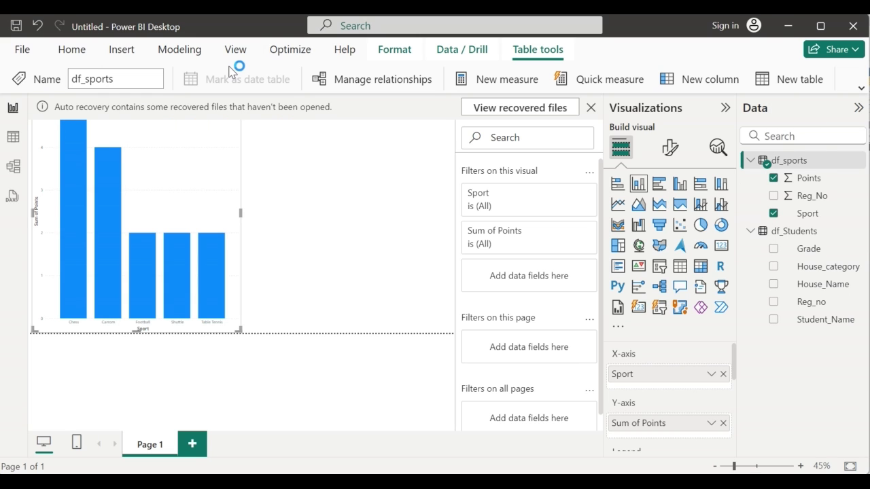
click(387, 102)
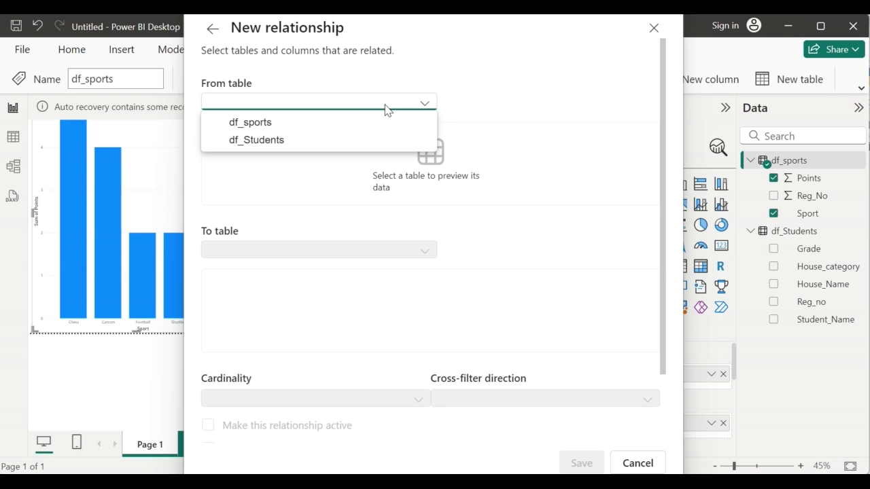
click(325, 141)
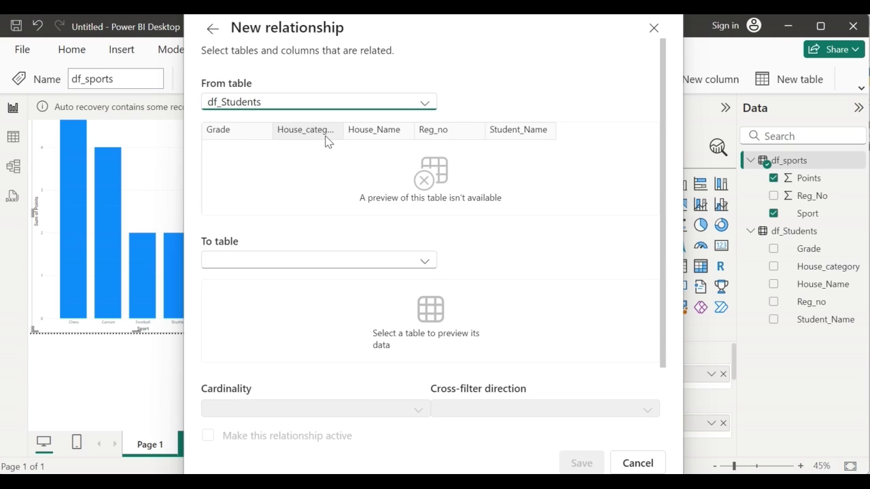
click(334, 249)
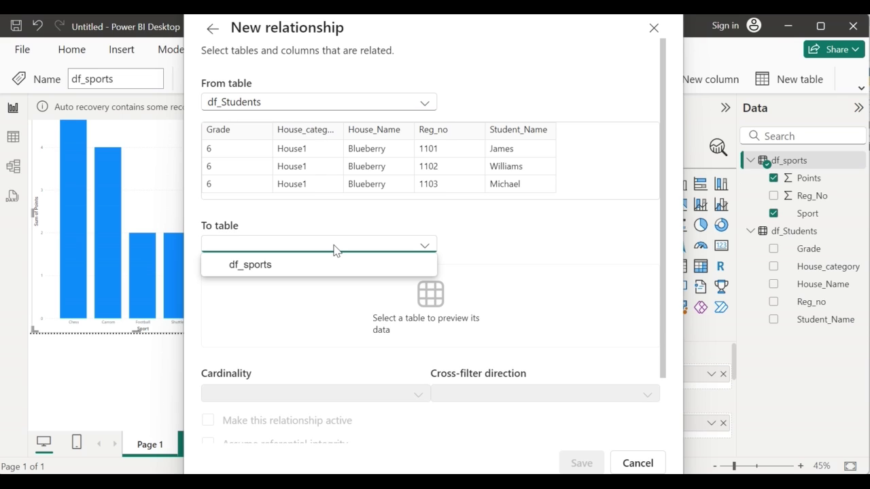
click(306, 274)
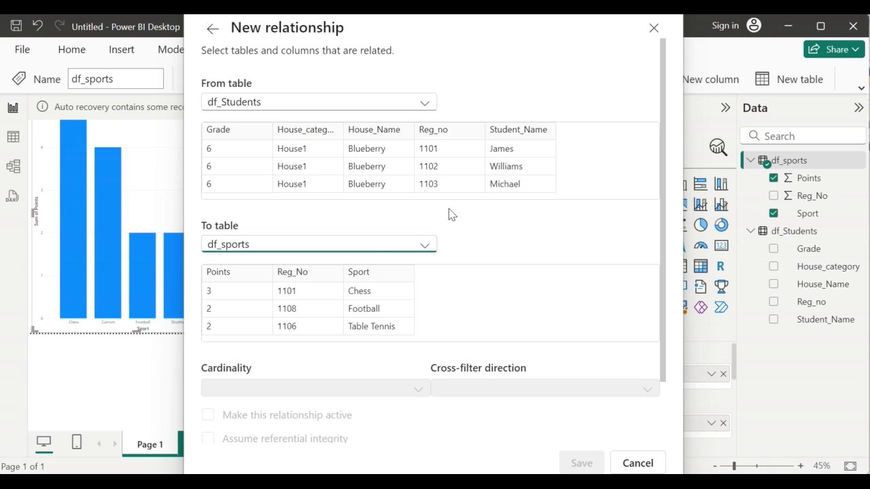
click(446, 135)
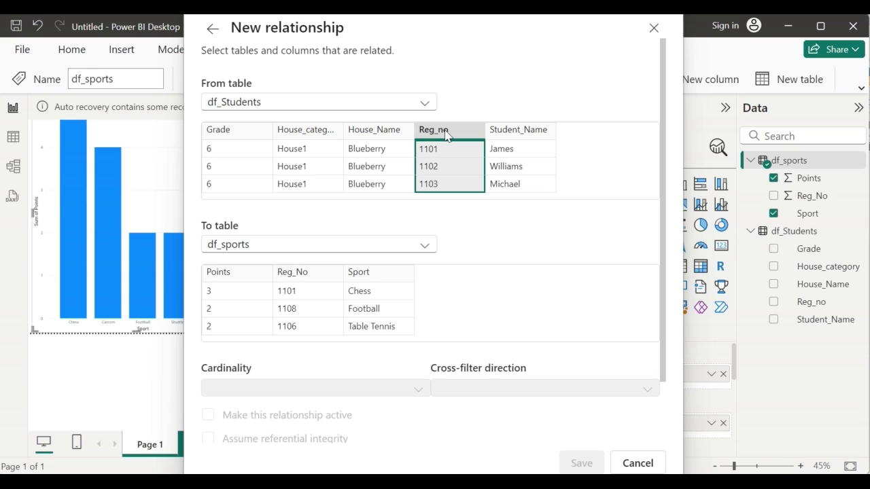
click(299, 274)
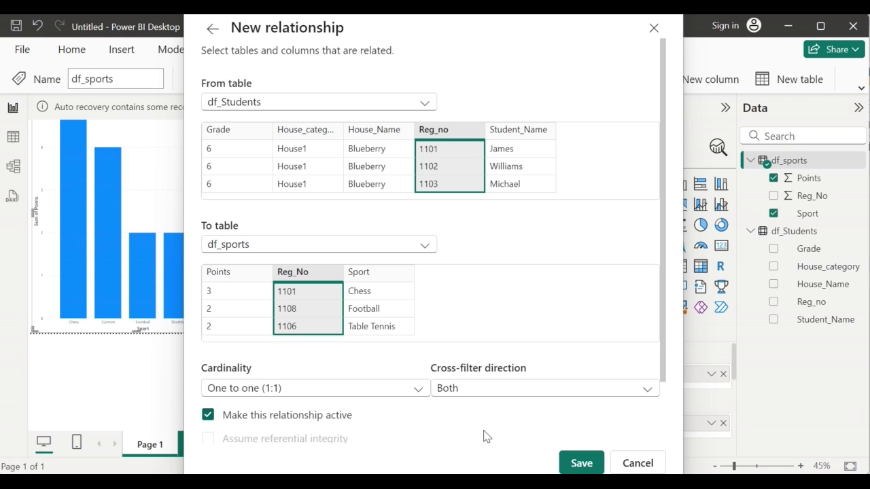
click(582, 463)
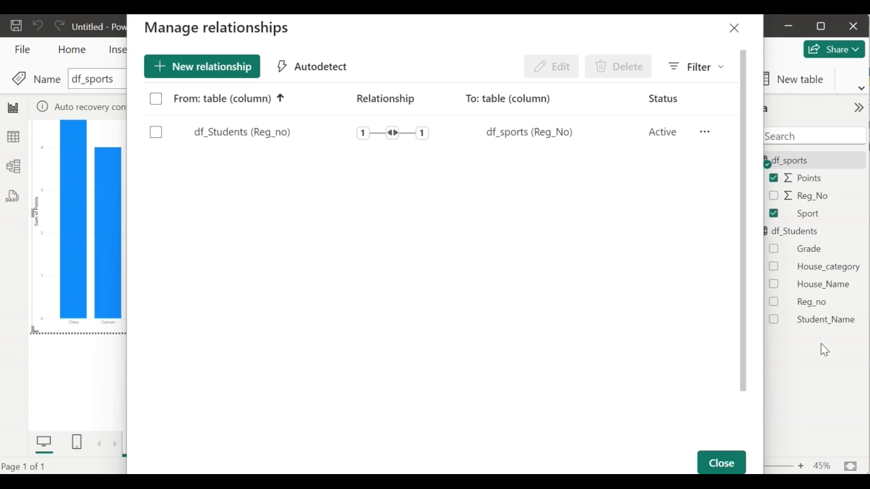
Replace Sport with House_Name on the chart's X-axis to plot points per house
key(Escape)
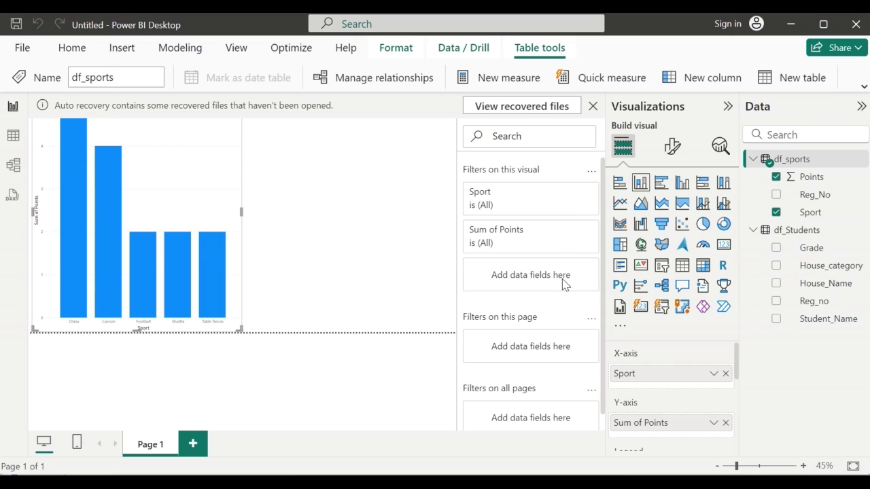
click(725, 374)
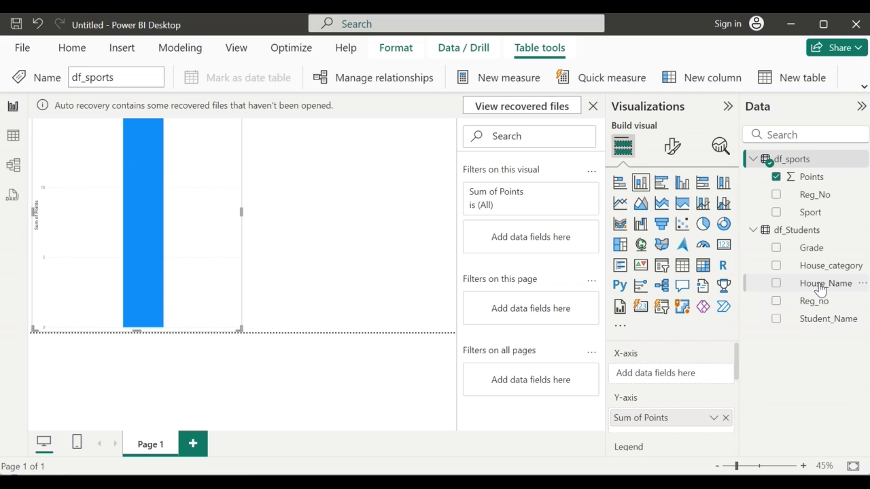
drag(820, 287, 698, 378)
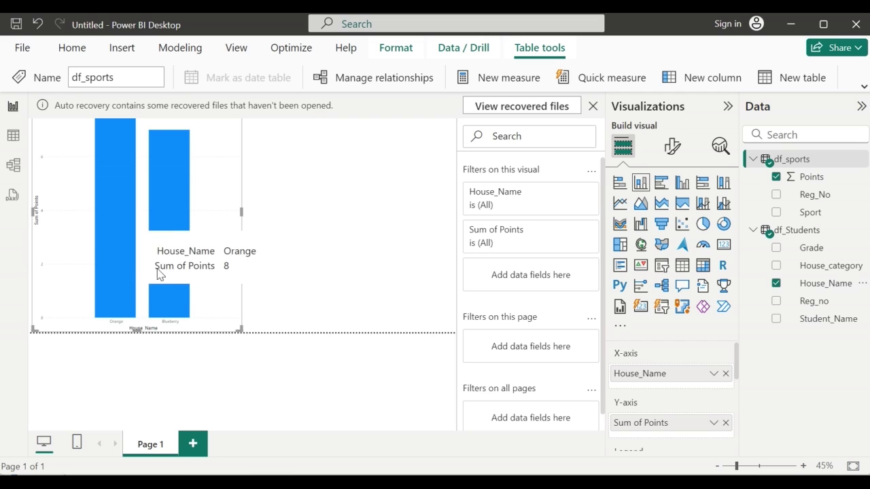
mouse_move(193, 257)
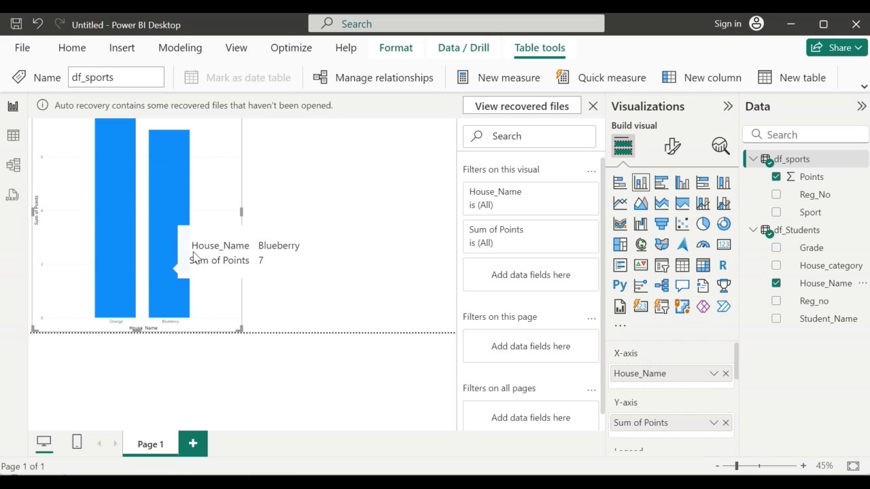
Convert the column chart to a pie chart and apply a different report theme
click(704, 224)
click(236, 47)
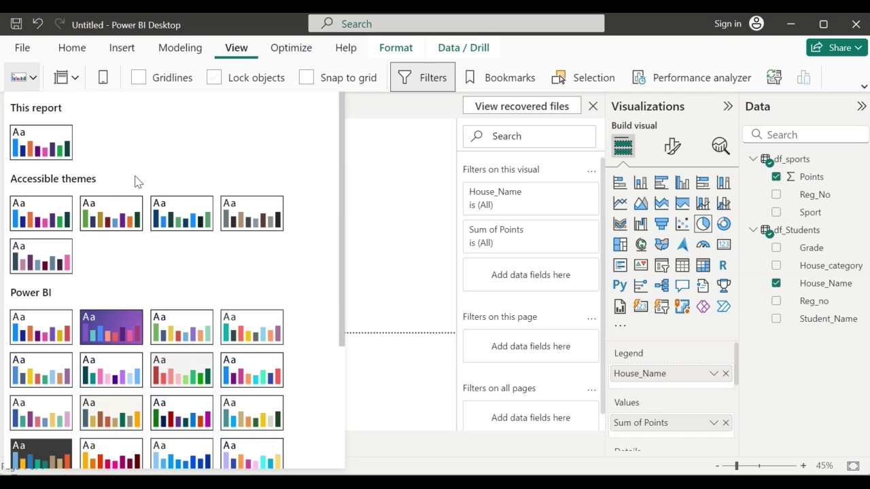
click(192, 331)
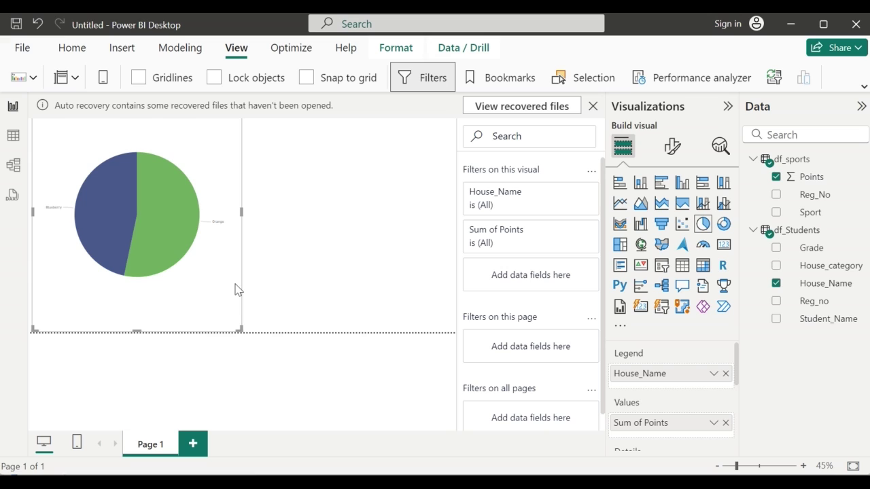
Recolour the Orange slice yellow and the Blueberry slice red
click(673, 146)
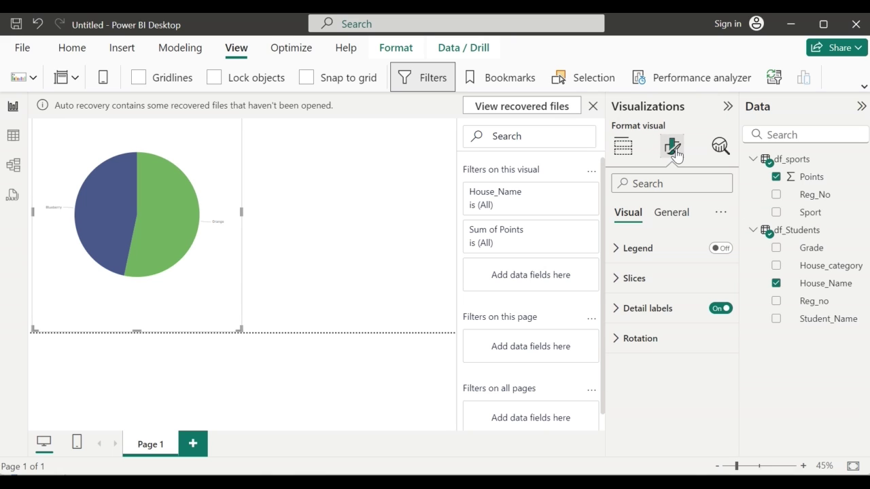
click(645, 287)
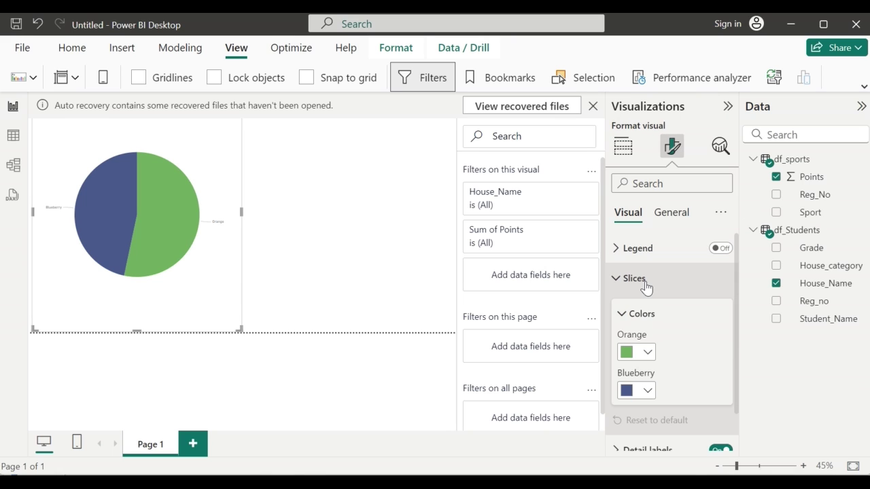
click(645, 354)
click(724, 194)
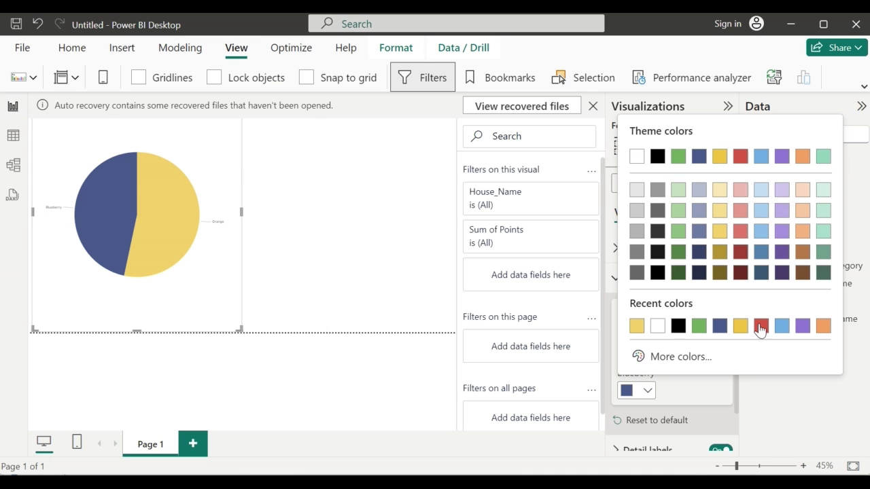
click(761, 327)
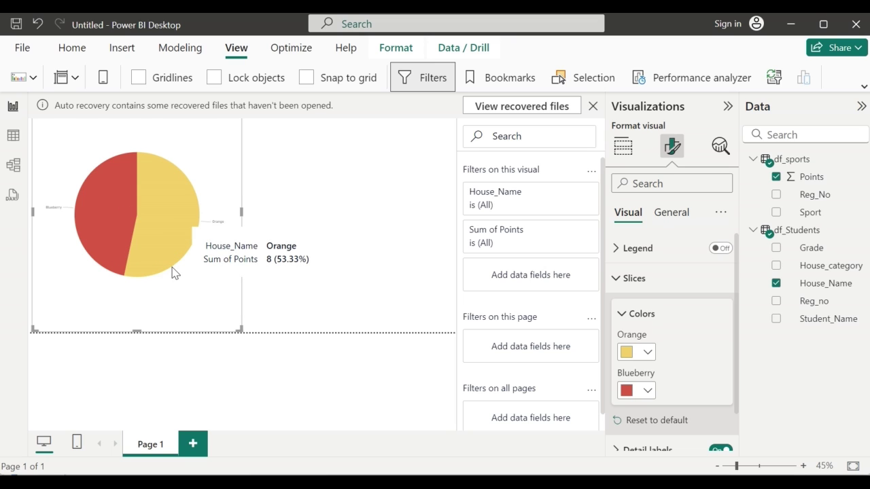
Add Sport to the pie's Details and check the per-sport slice tooltips
click(622, 149)
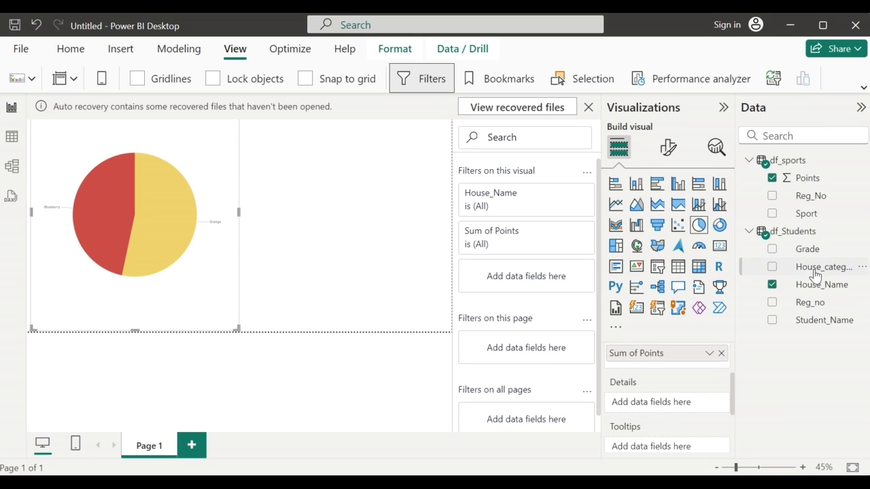
drag(809, 215, 675, 412)
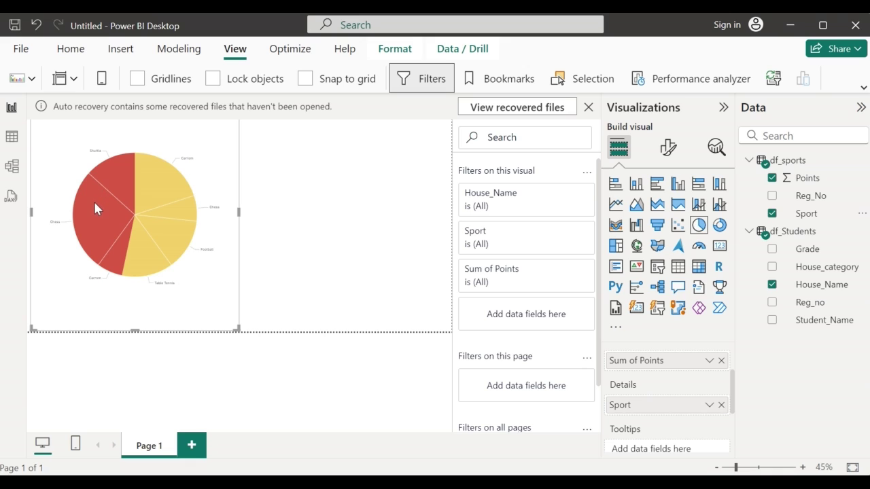
mouse_move(94, 203)
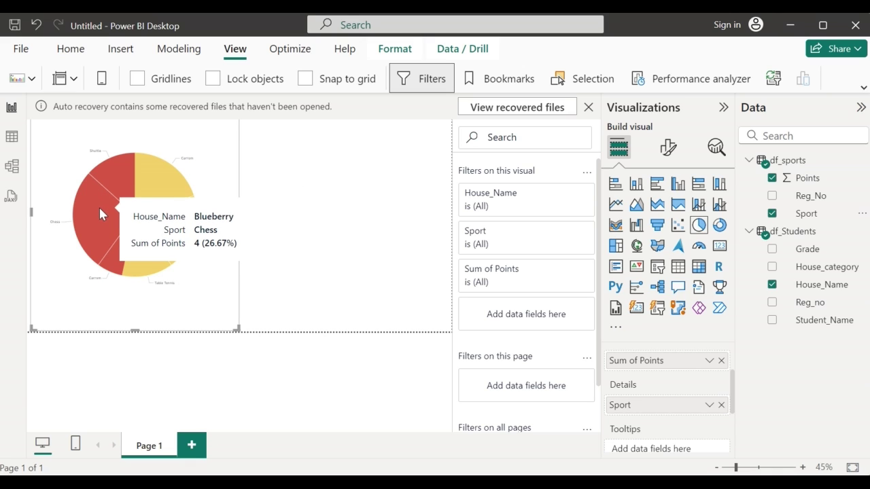
mouse_move(155, 191)
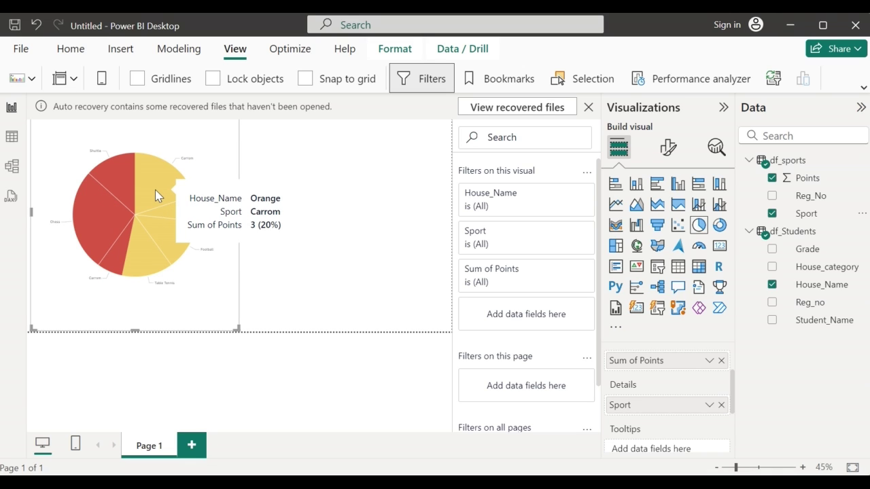
mouse_move(152, 260)
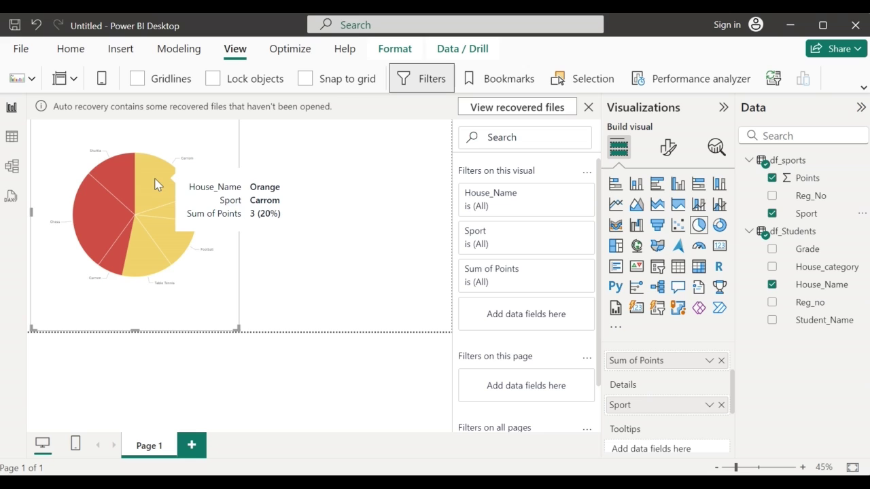
mouse_move(168, 233)
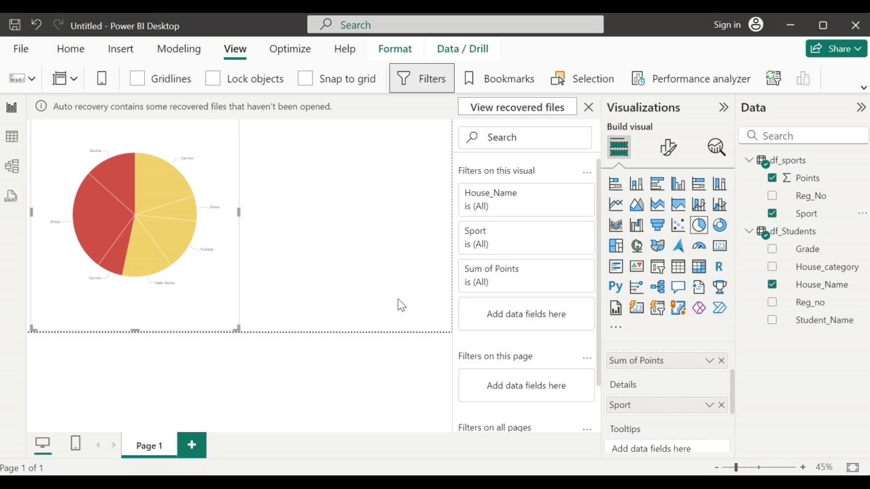
Expand the pie's Detail labels format settings to style the sport labels
click(669, 151)
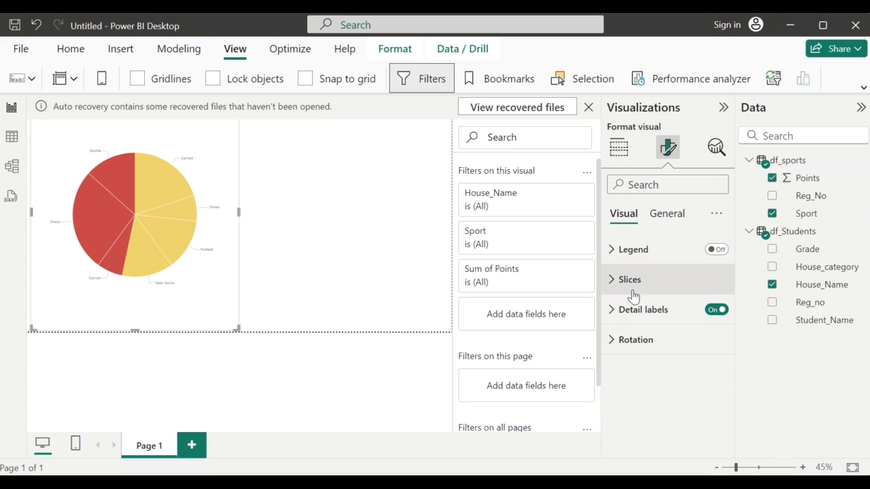
click(650, 308)
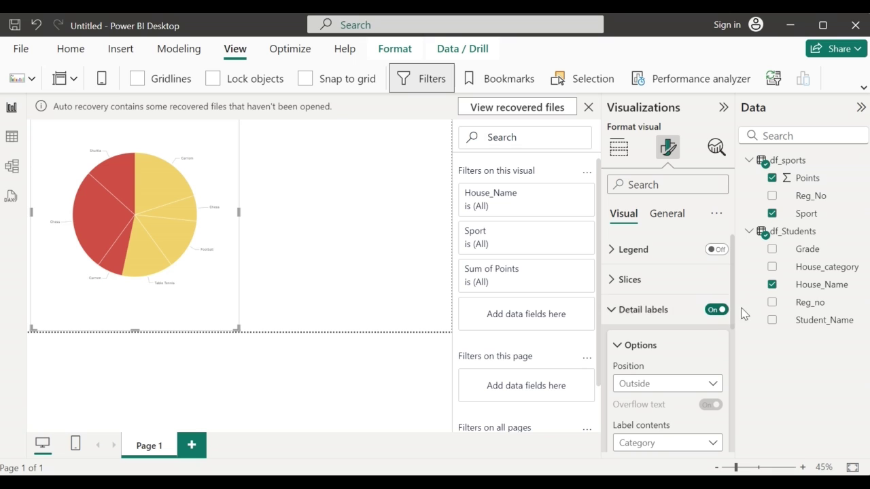
drag(731, 301, 736, 412)
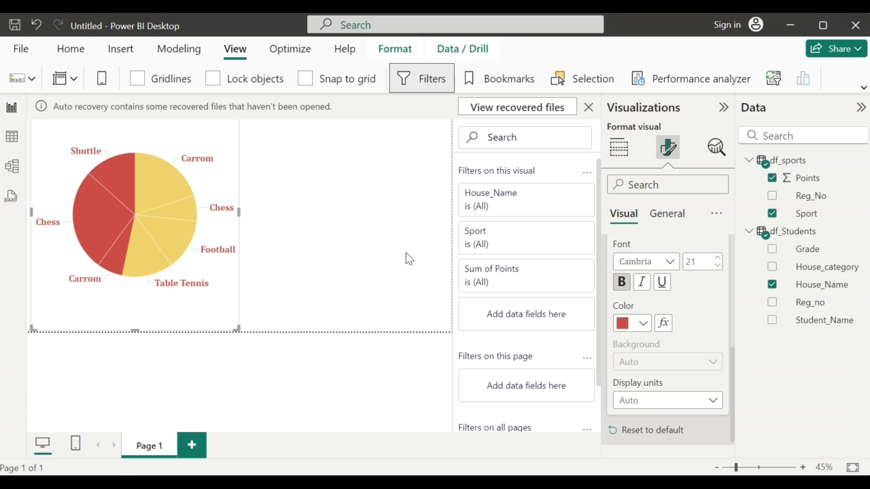
click(354, 252)
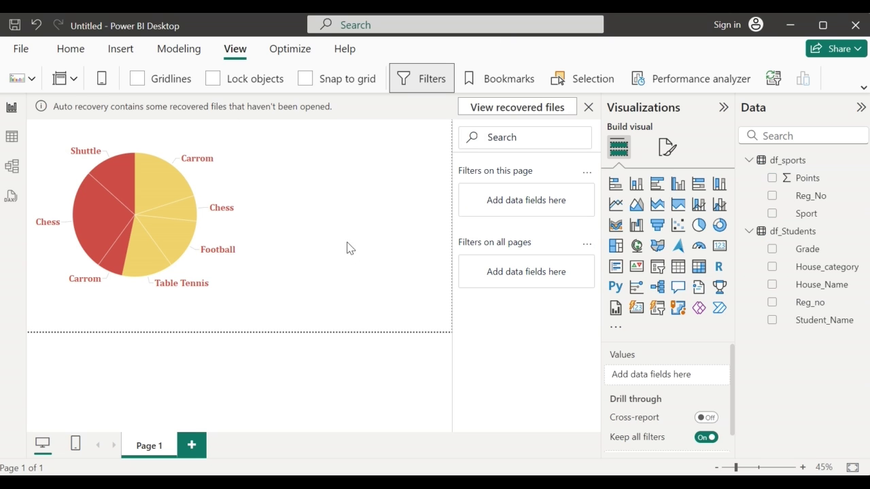